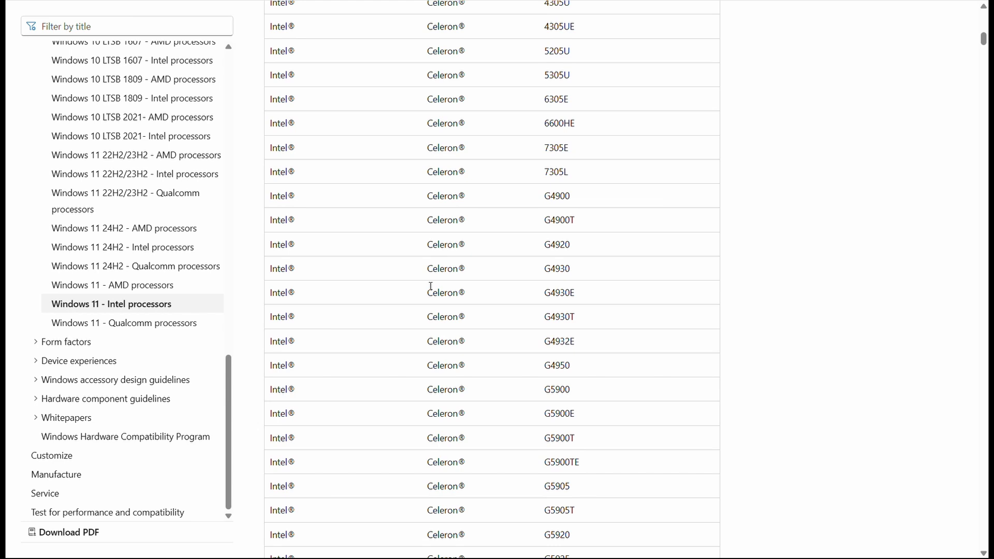
Scroll down the Windows 11 AMD processors table to the AMD EPYC models.
scroll(430, 287, down, 5)
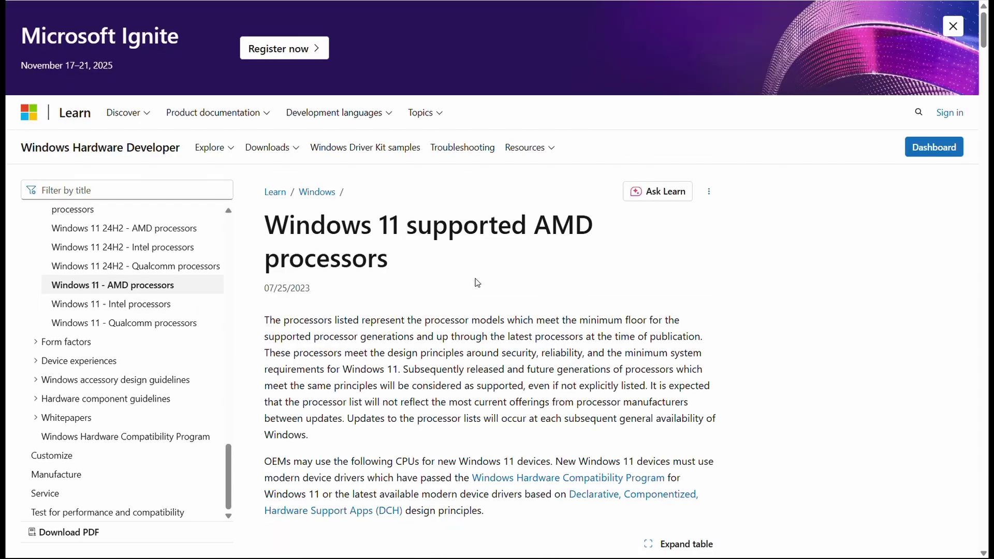
scroll(475, 282, down, 8)
scroll(477, 283, down, 20)
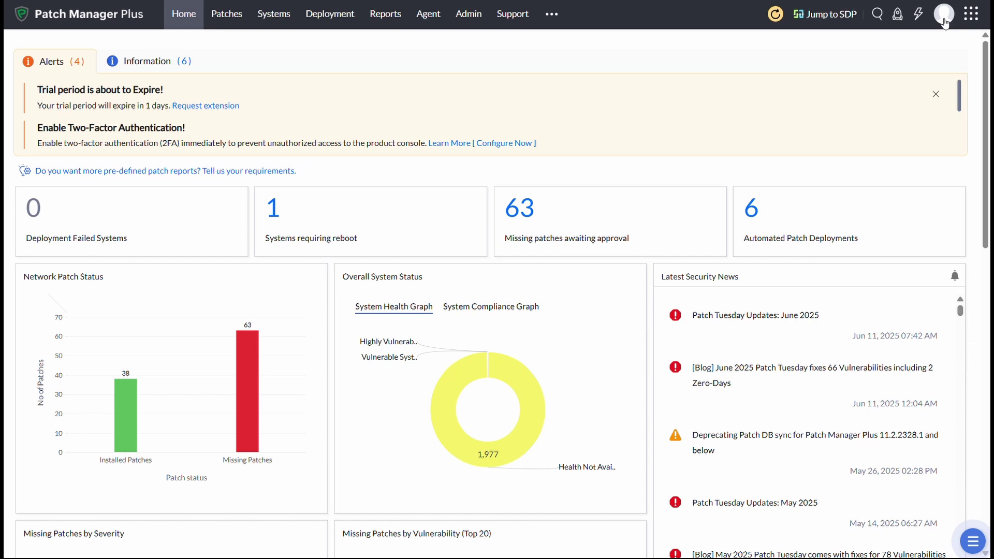
Glance at the admin profile, then view the managed Windows patch types in Patch Database Settings.
click(943, 17)
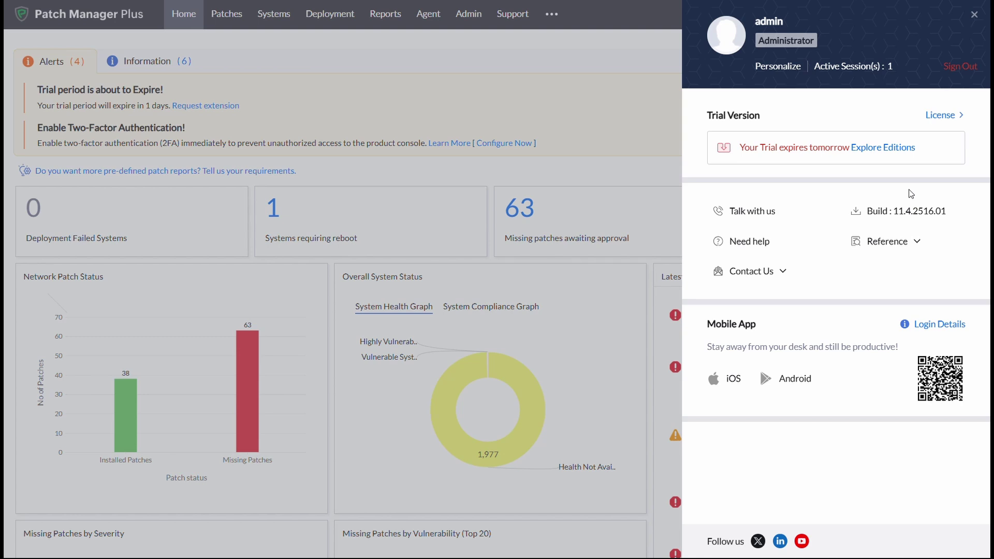
click(592, 51)
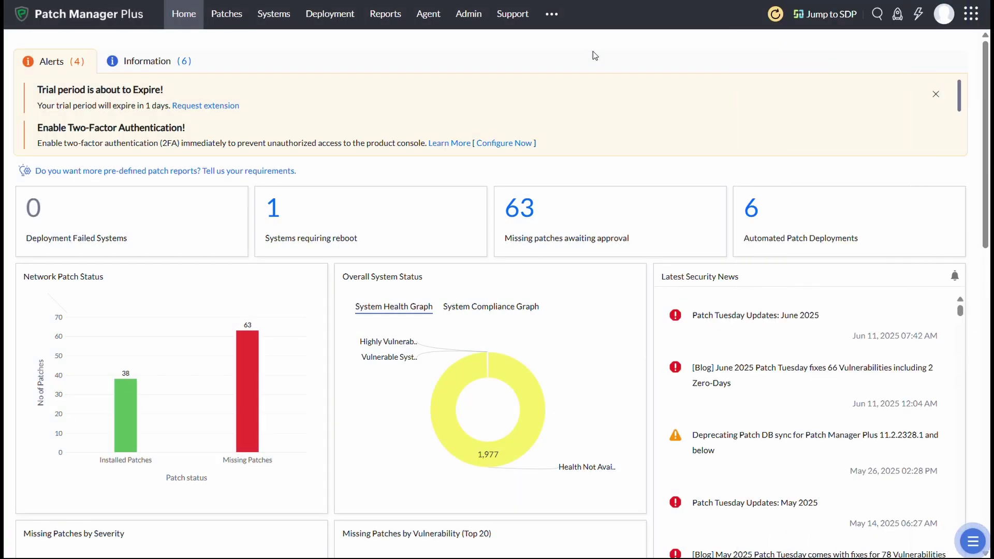
click(468, 20)
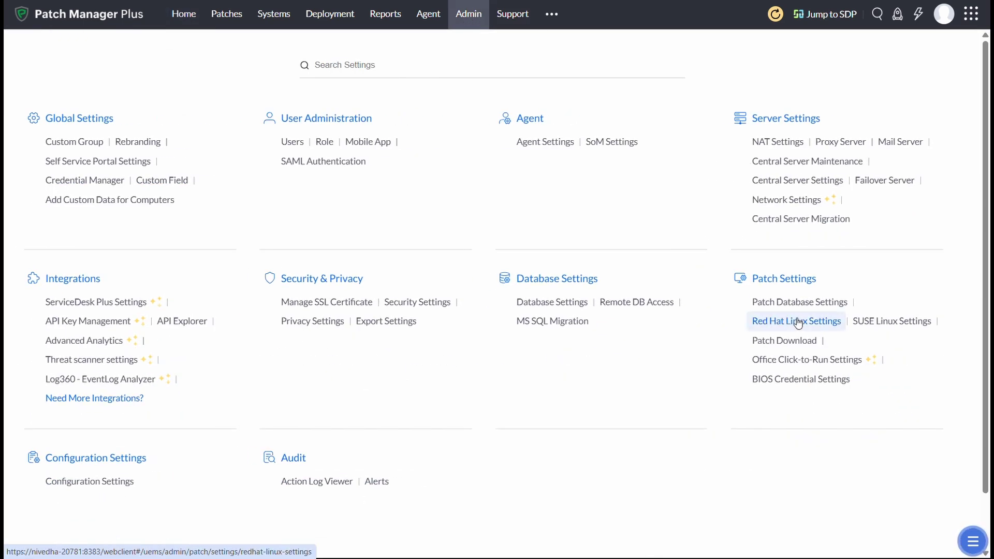
click(797, 306)
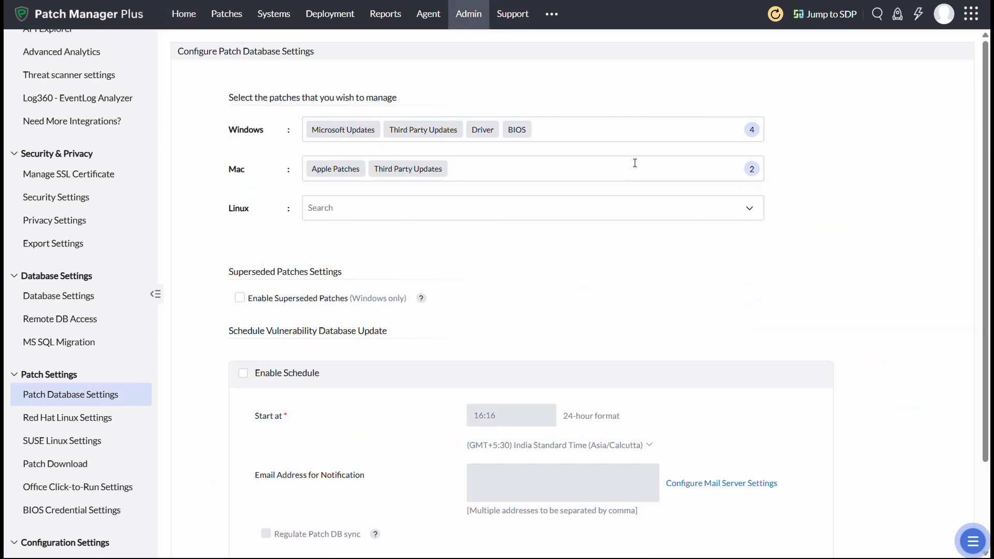
click(566, 127)
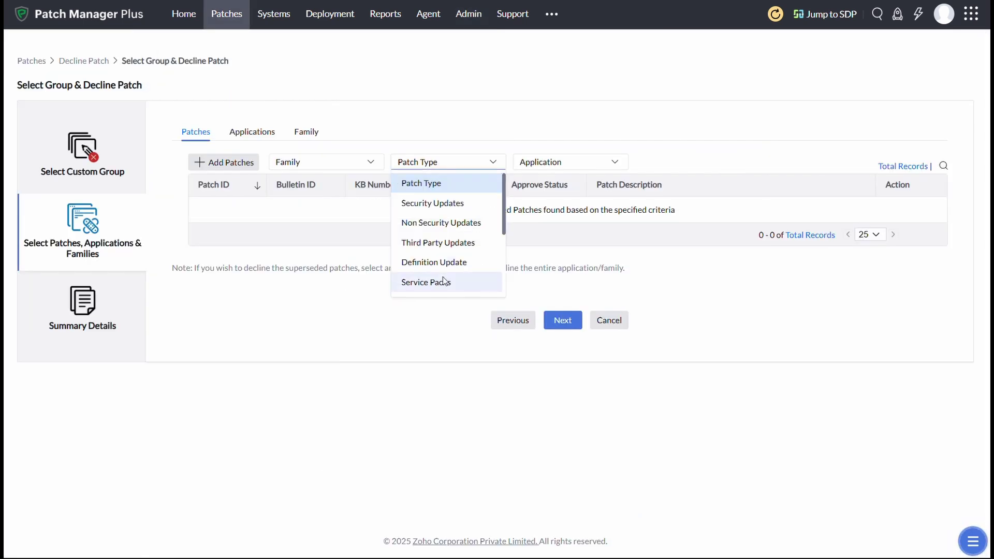
scroll(443, 282, down, 3)
scroll(448, 279, up, 3)
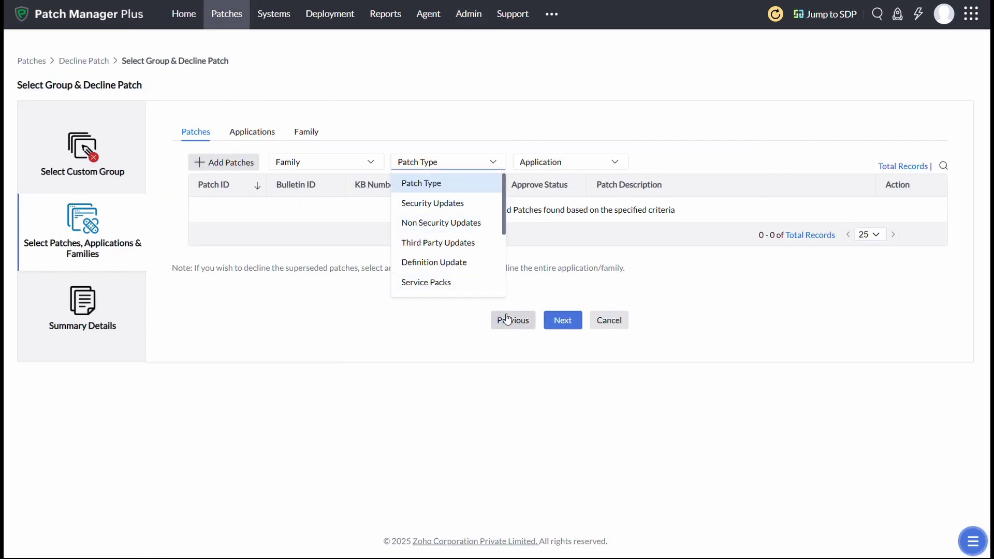
Cancel the Decline Patch wizard and go back to the Home dashboard.
click(621, 325)
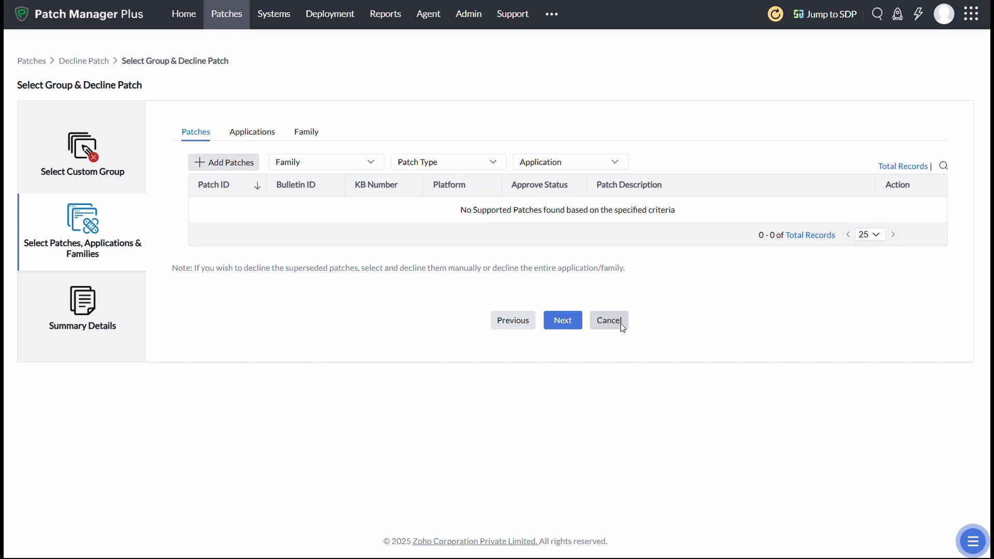
click(182, 24)
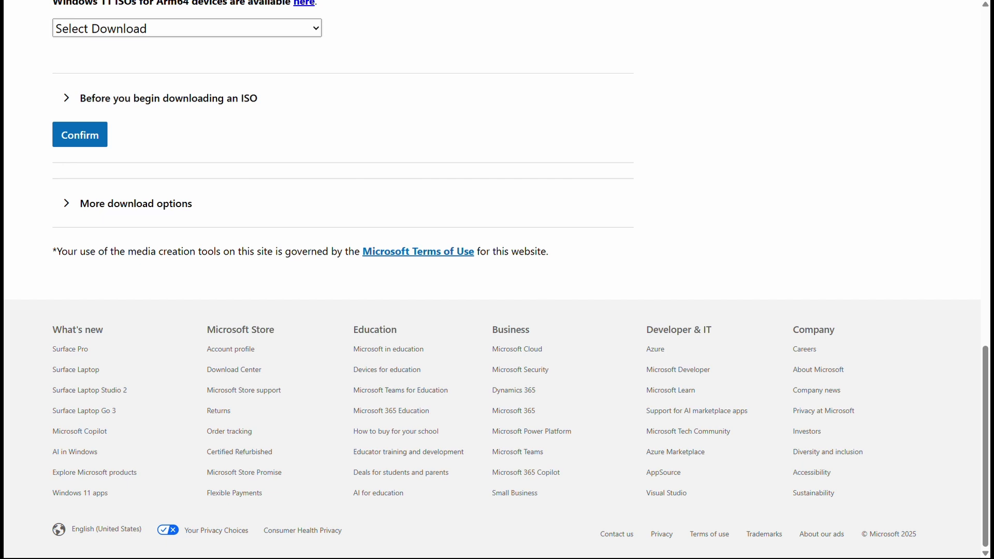
scroll(607, 285, up, 3)
scroll(609, 286, up, 10)
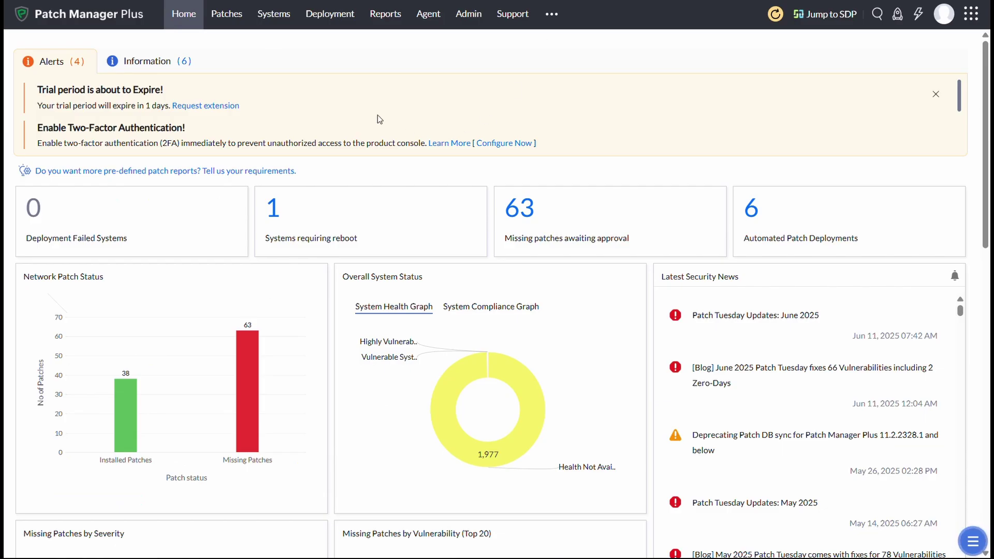
List all patches needing manual upload, filtered to Patch ID 111894.
click(247, 22)
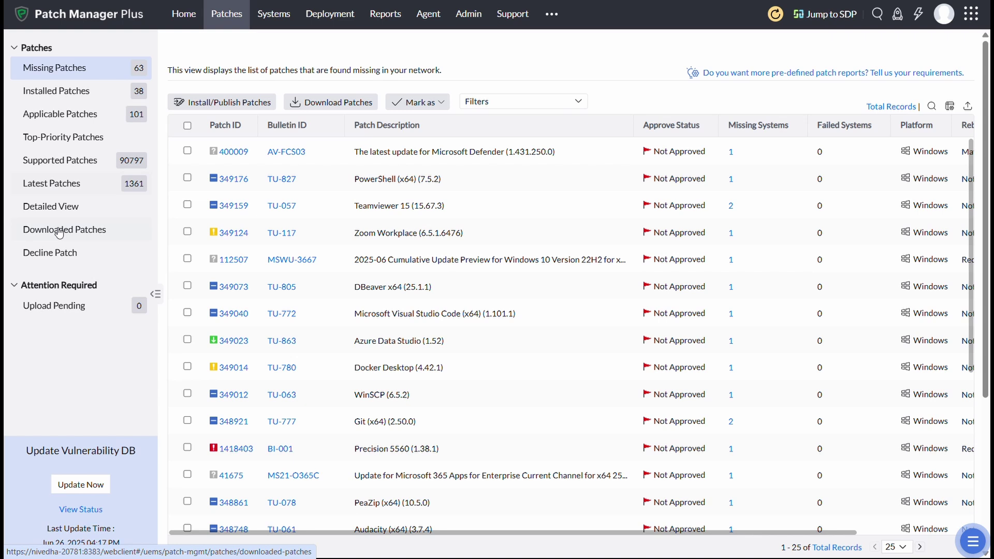
click(58, 230)
click(462, 70)
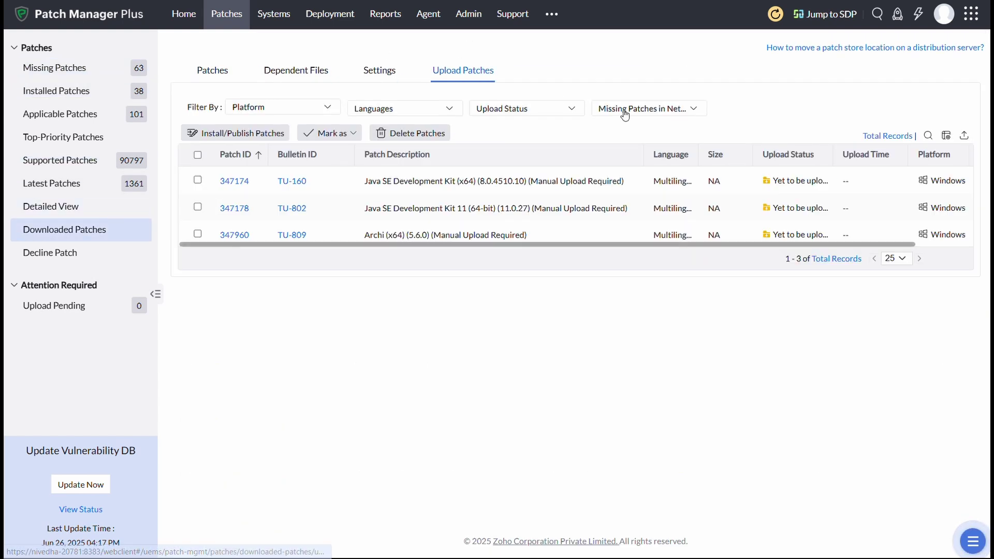
click(648, 108)
click(615, 134)
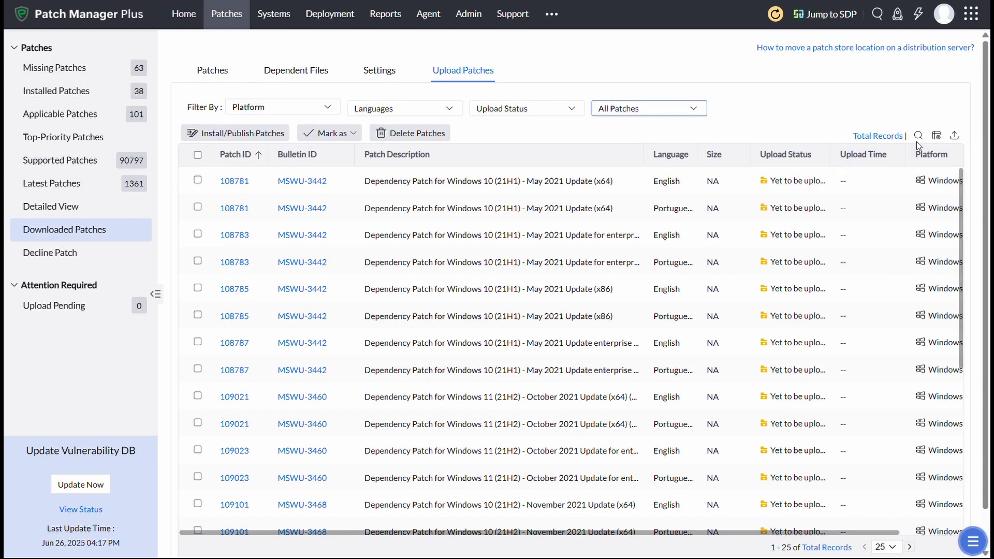
click(918, 136)
text(111894)
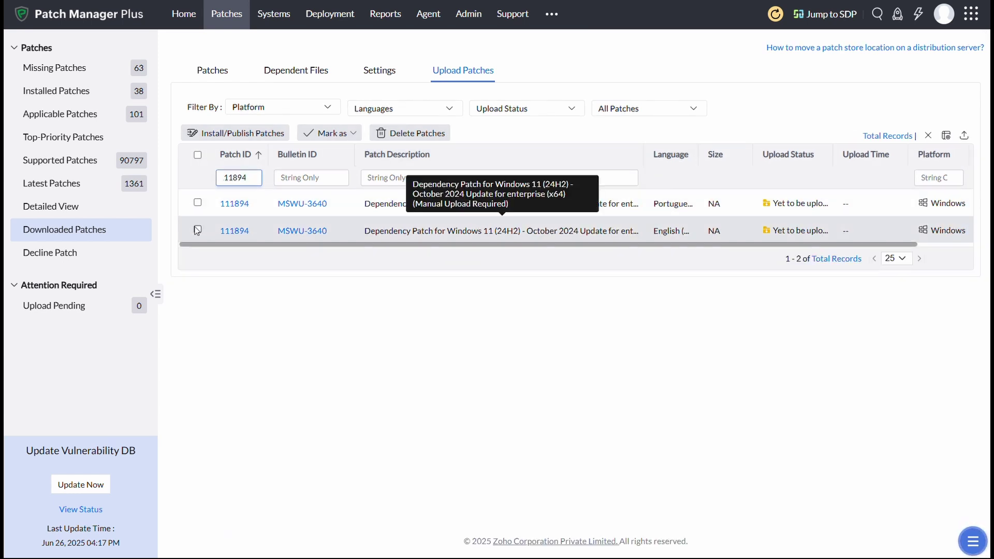
Upload the Windows 11 24H2 ISO for patch 111894's English (Great Britain) entry.
click(197, 229)
scroll(571, 236, right, 2)
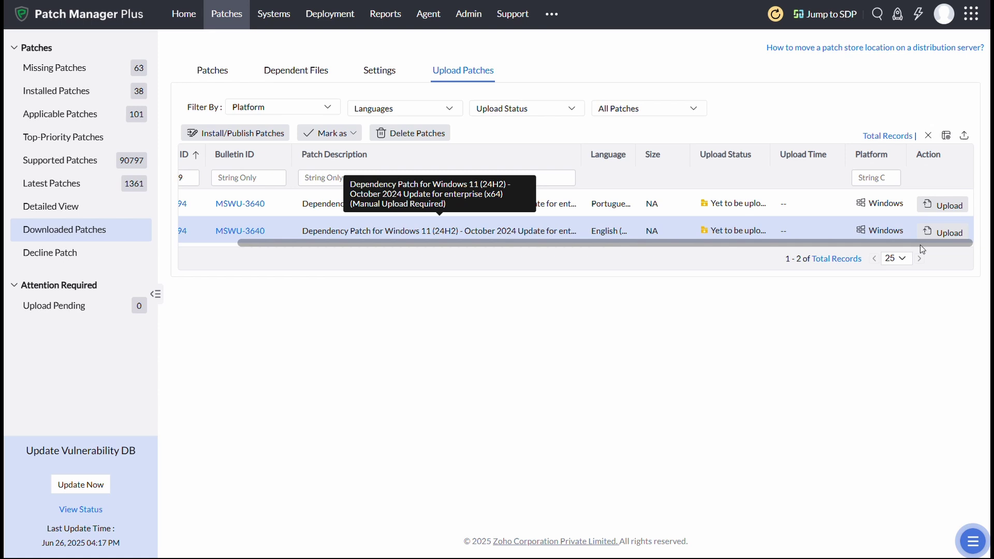
click(939, 232)
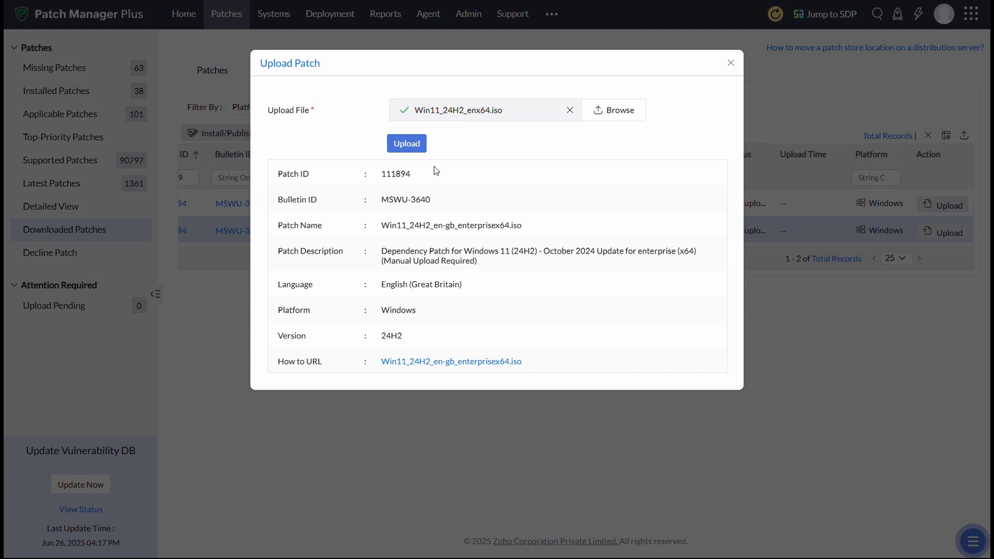
click(408, 144)
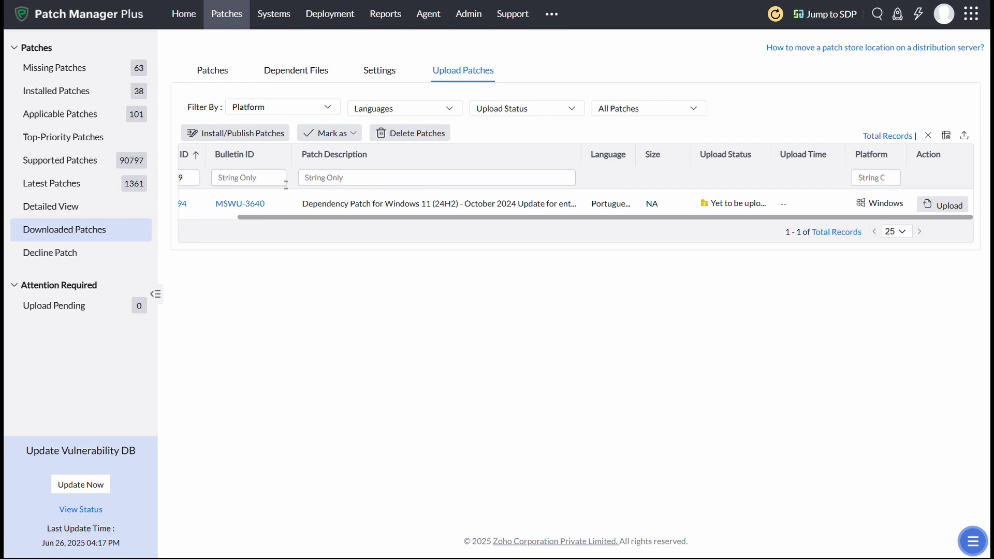
click(200, 178)
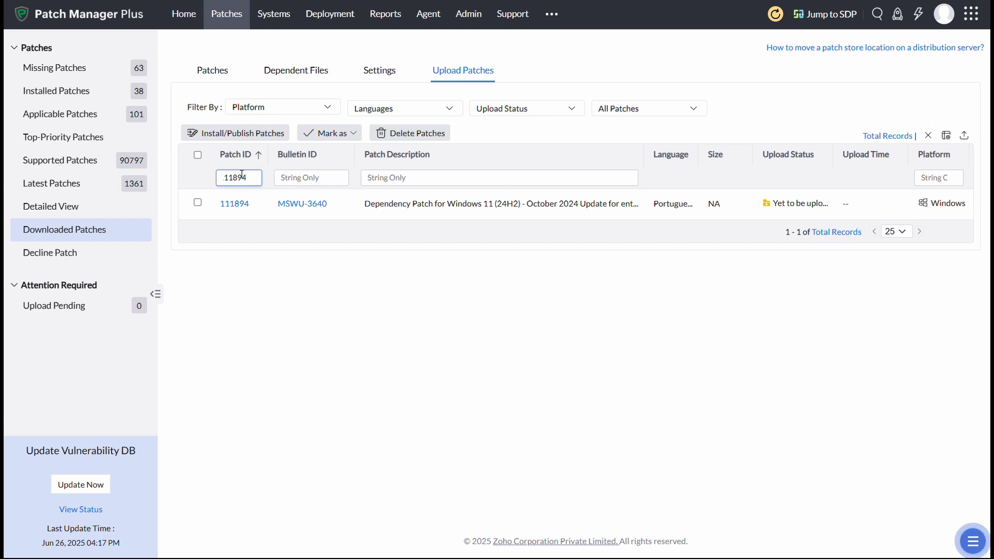
Change the Patch ID filter to 111890 and close the English entry's upload form without uploading.
key(BackSpace)
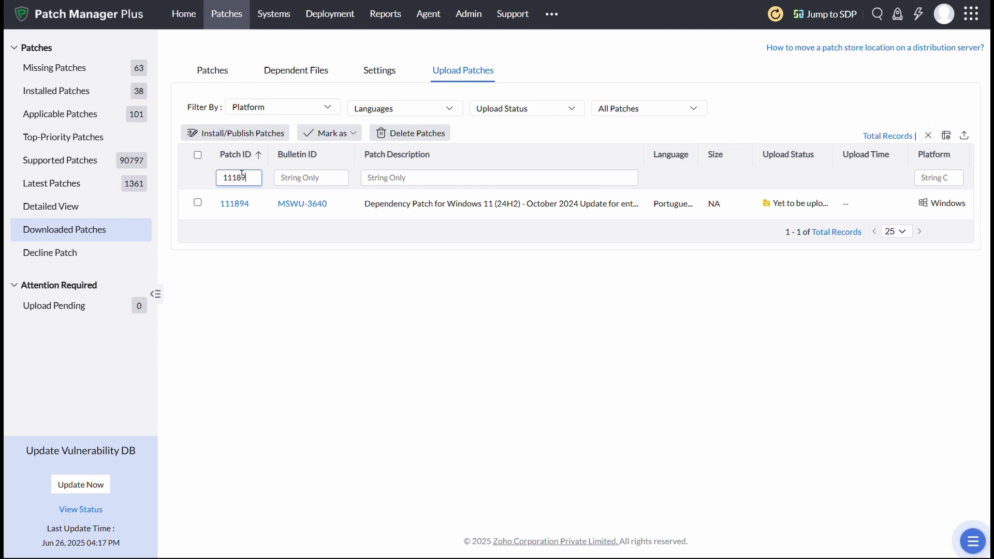
text(0)
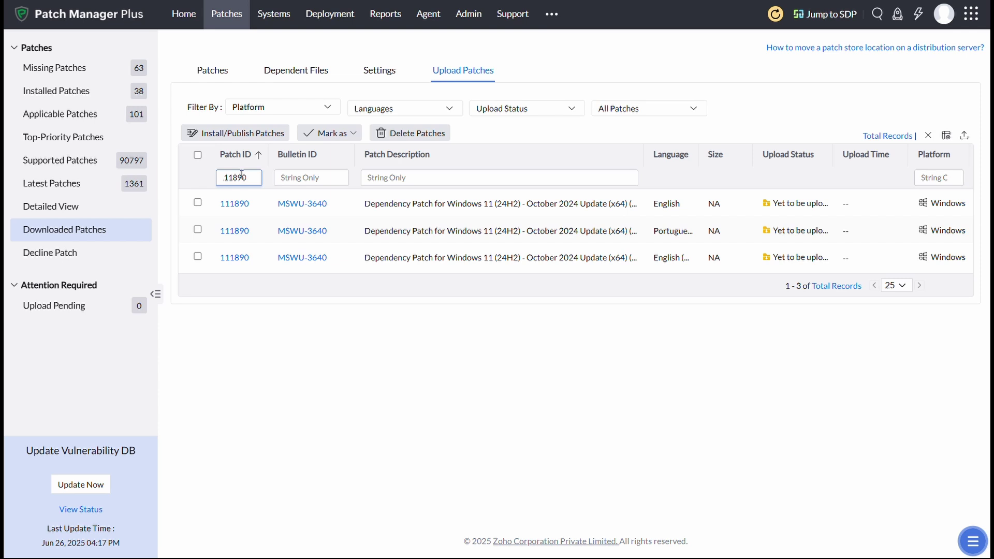
click(197, 202)
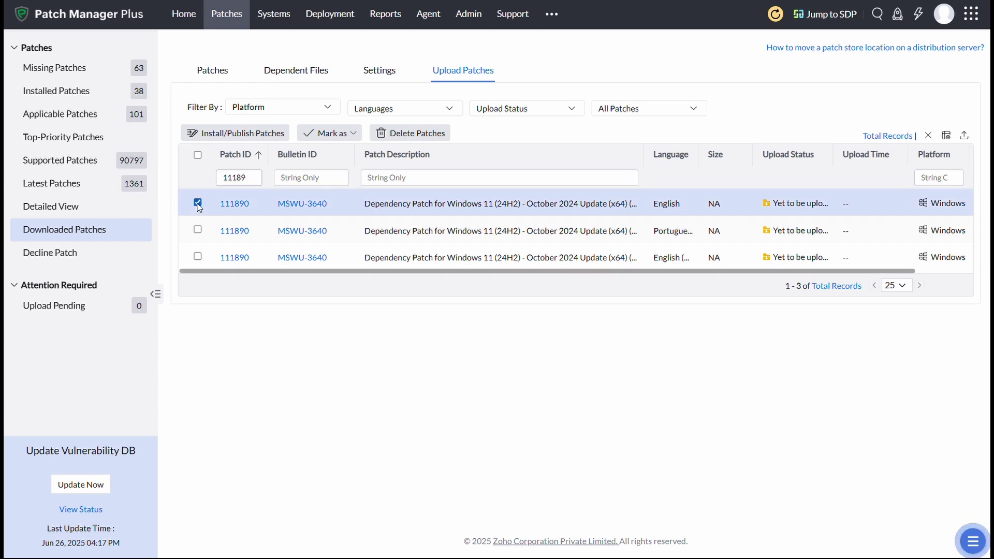
scroll(504, 238, right, 3)
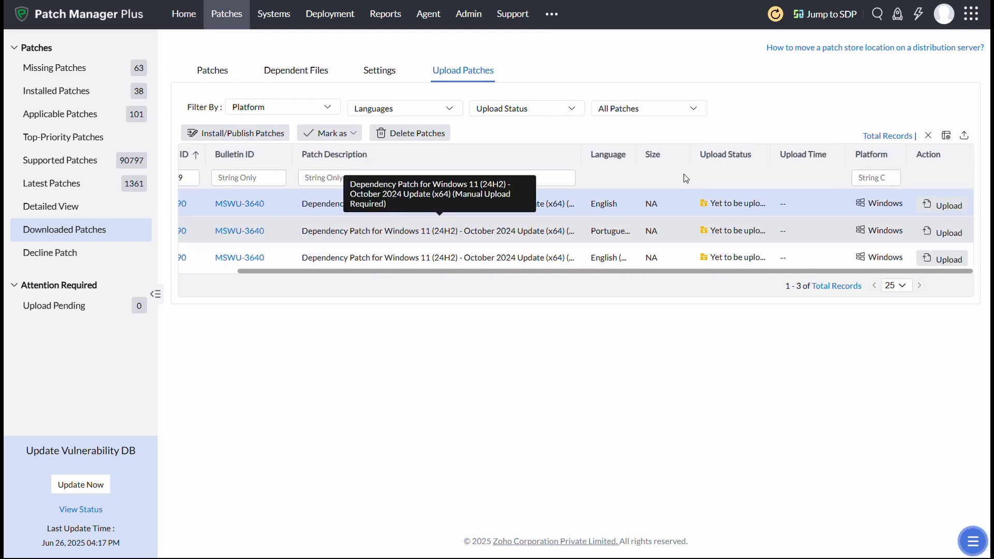
click(938, 207)
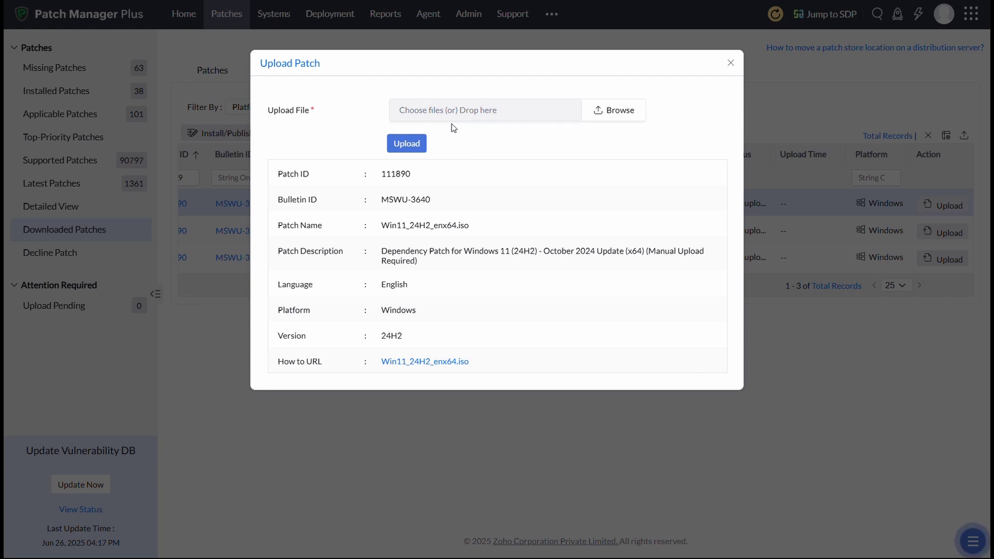
click(731, 64)
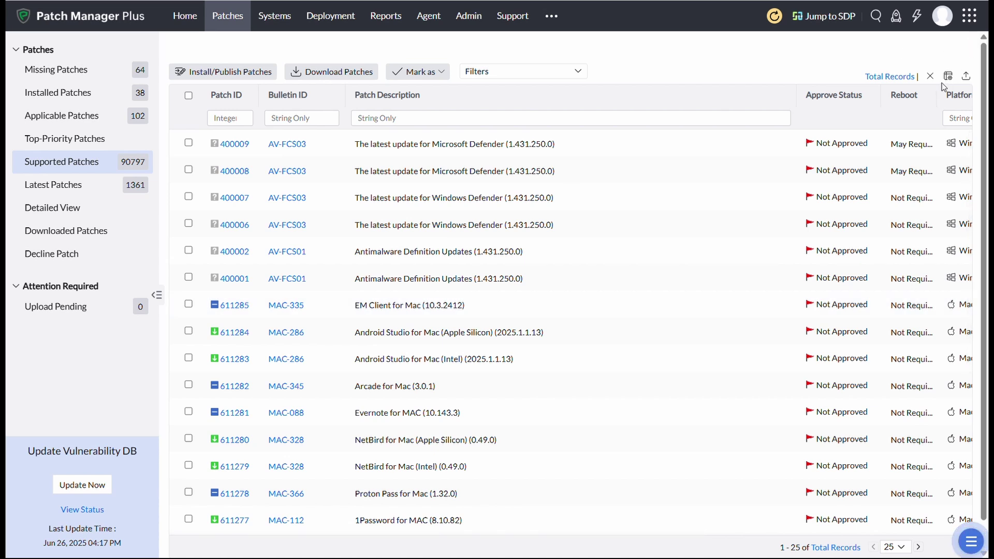
Filter Supported Patches by 11895, select patch 111895, and start an install configuration.
click(225, 110)
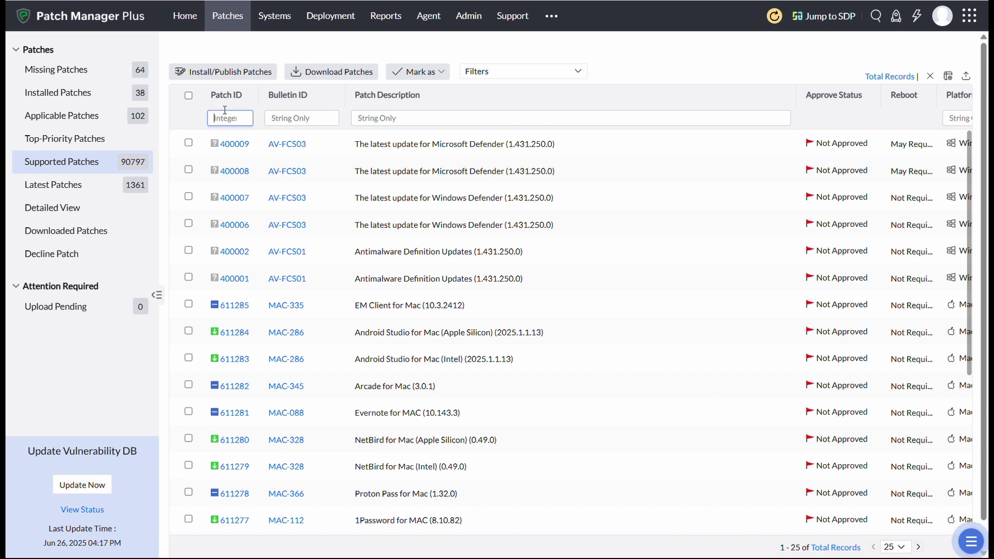
text(11895)
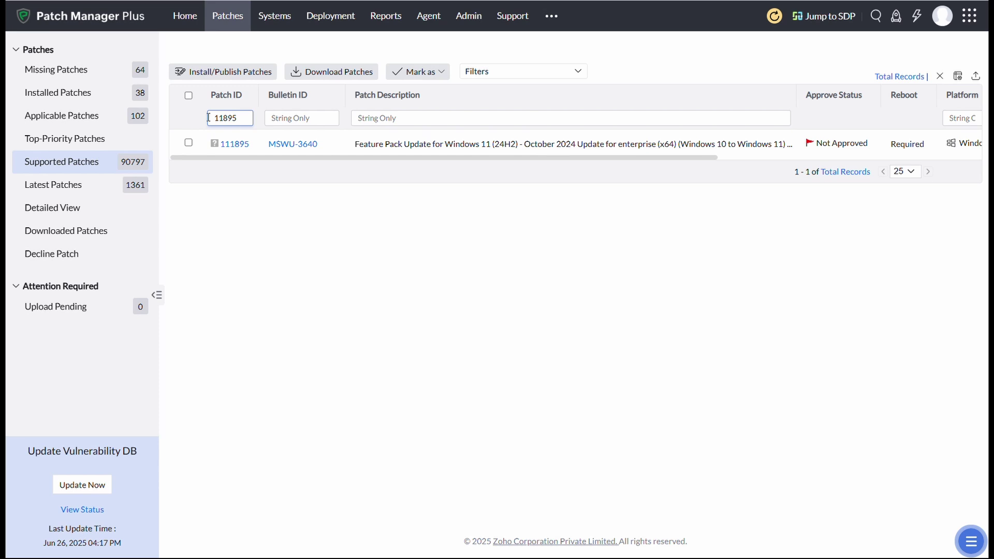
click(185, 143)
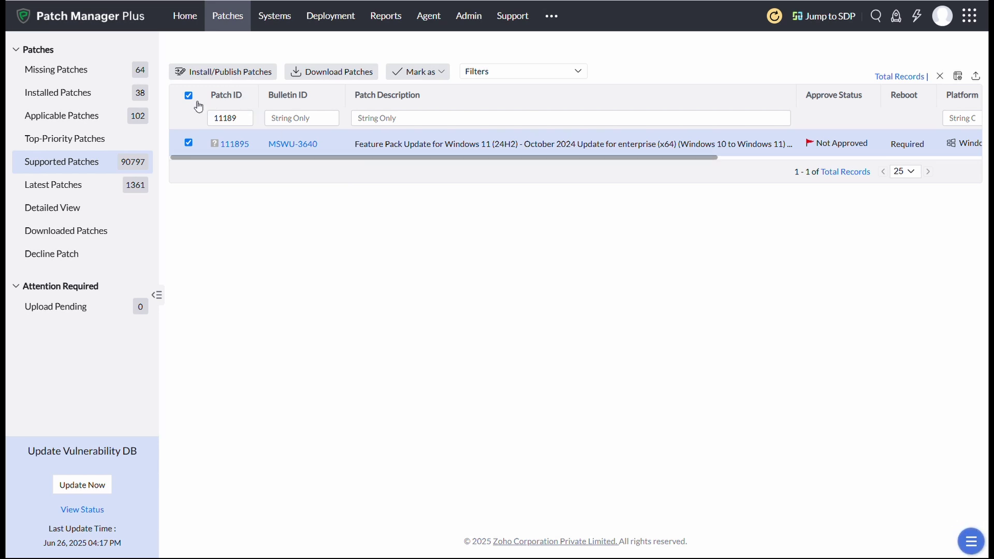
click(223, 75)
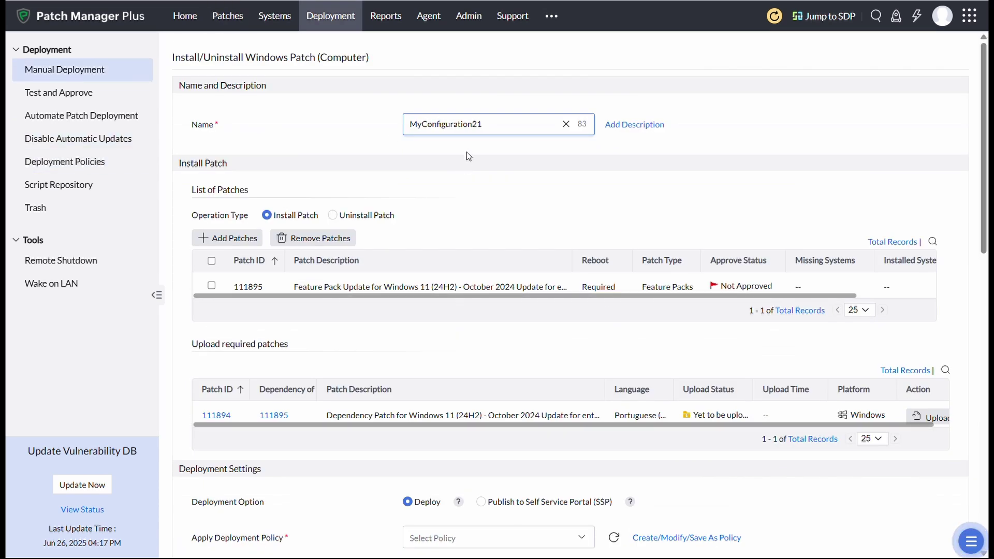
Name the configuration 'windows 11 enterprise'.
click(469, 125)
double_click(468, 125)
text(win 11 enterprise)
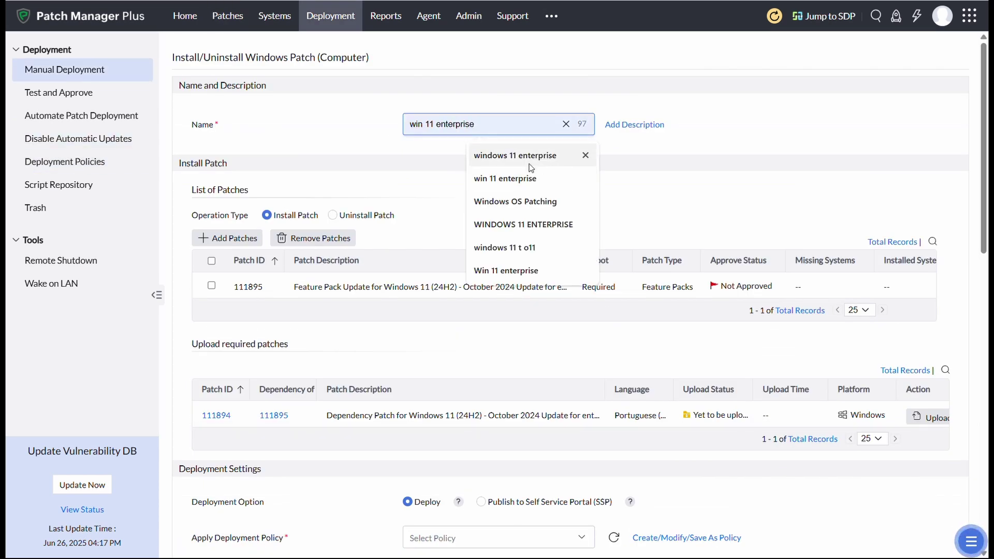
click(533, 157)
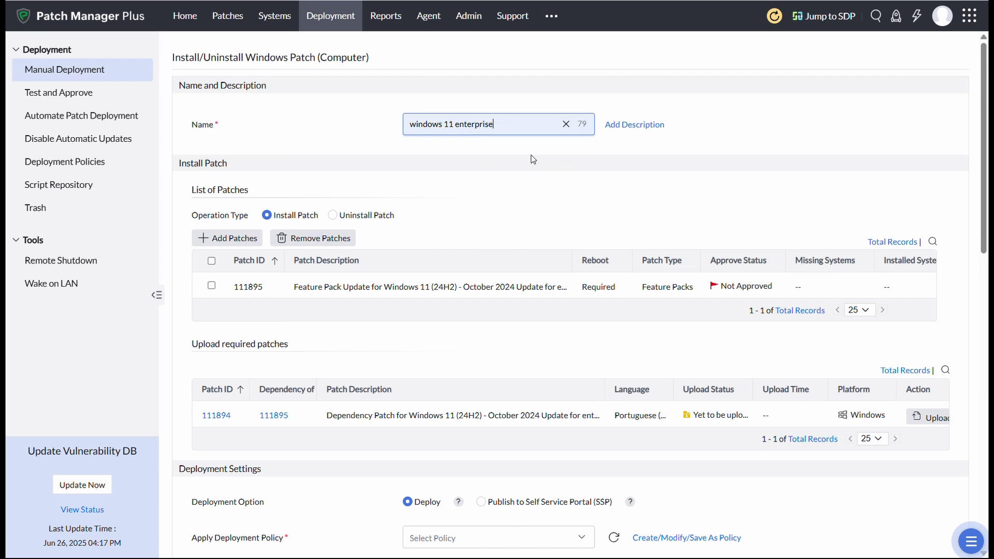
scroll(390, 262, down, 2)
scroll(423, 263, down, 5)
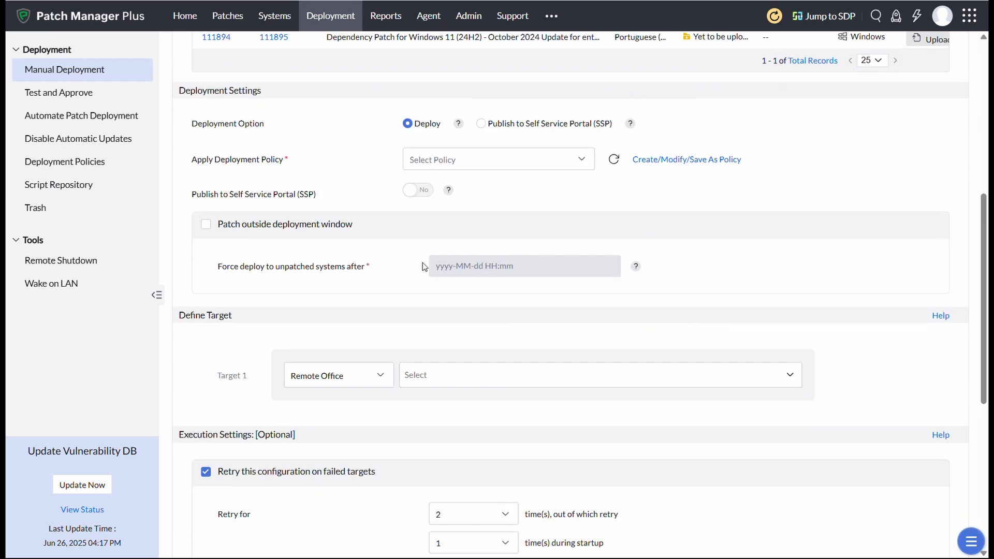
Apply the Deploy any time at the earliest policy and target Local Office.
click(451, 166)
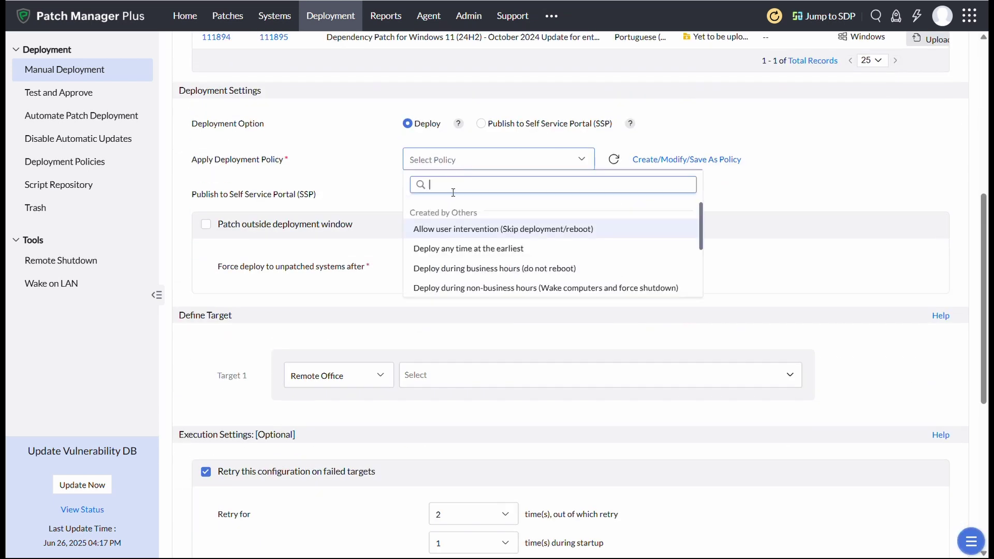
click(458, 250)
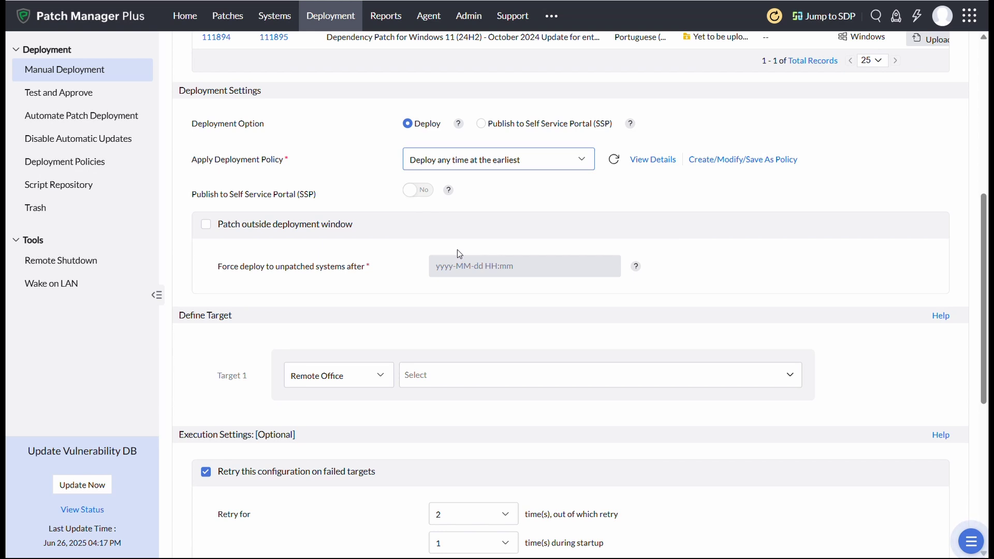
scroll(458, 253, down, 2)
click(446, 247)
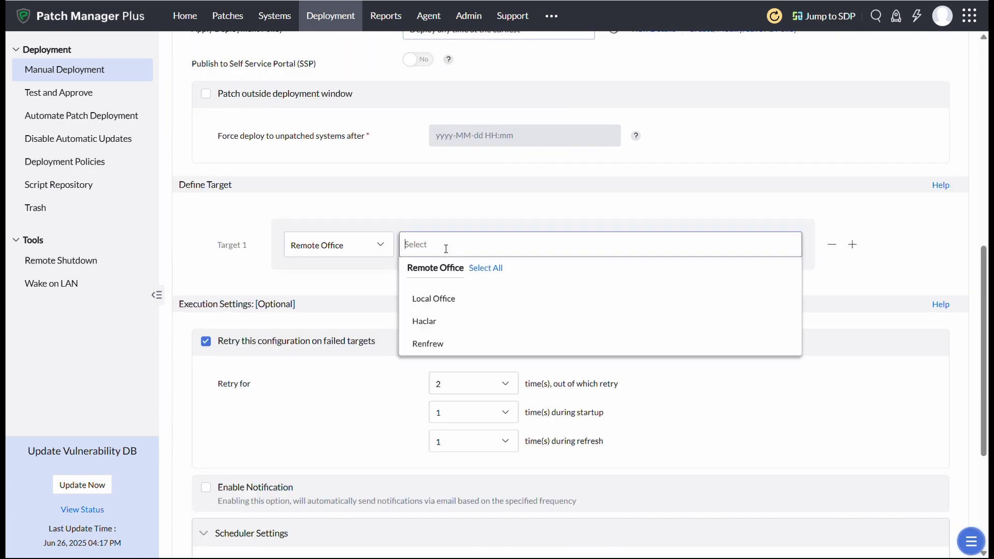
click(441, 299)
Turn off retries and deploy the configuration immediately.
scroll(230, 365, down, 2)
click(206, 319)
scroll(406, 382, down, 2)
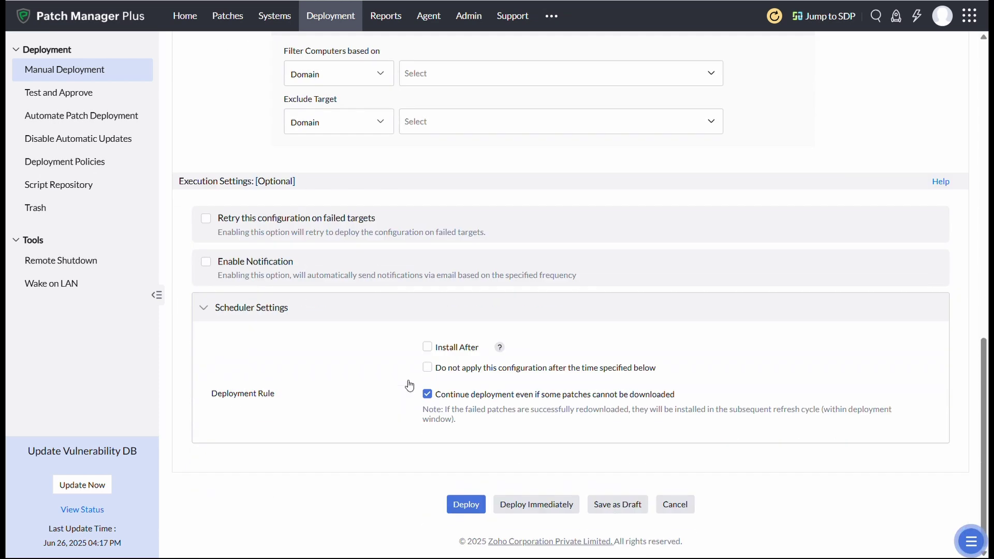
click(565, 510)
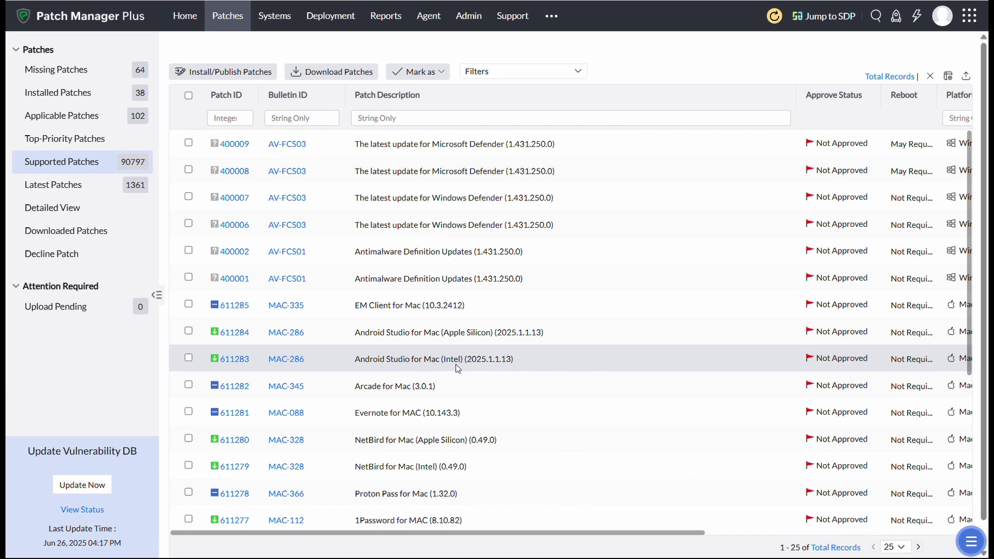
Filter Missing Patches to 111896, select it, then view the patch configurations list.
click(73, 71)
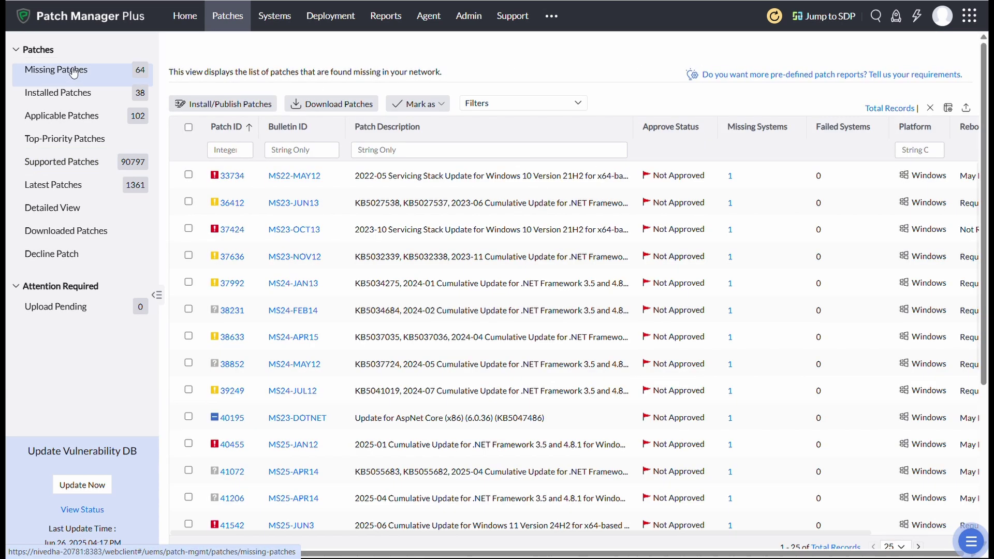
click(222, 150)
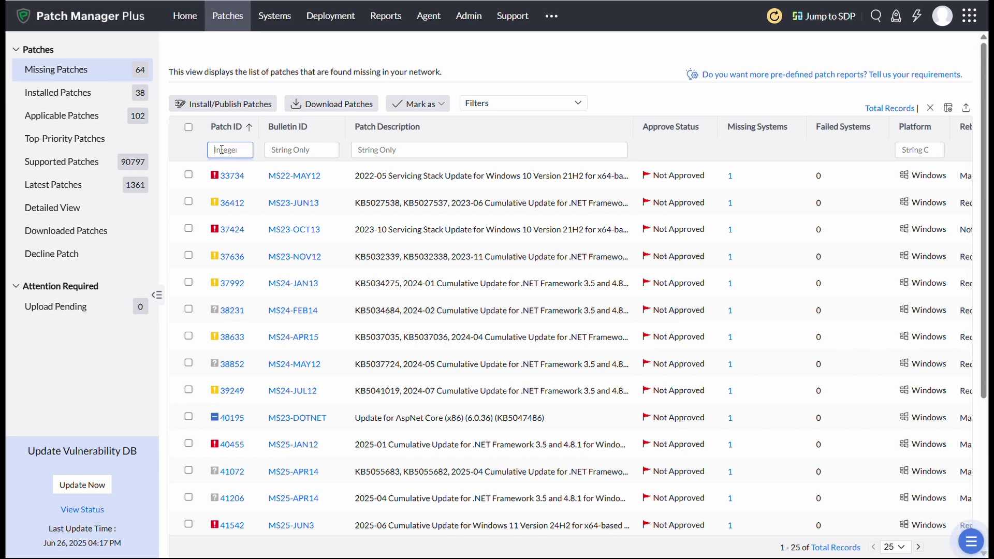
text(111)
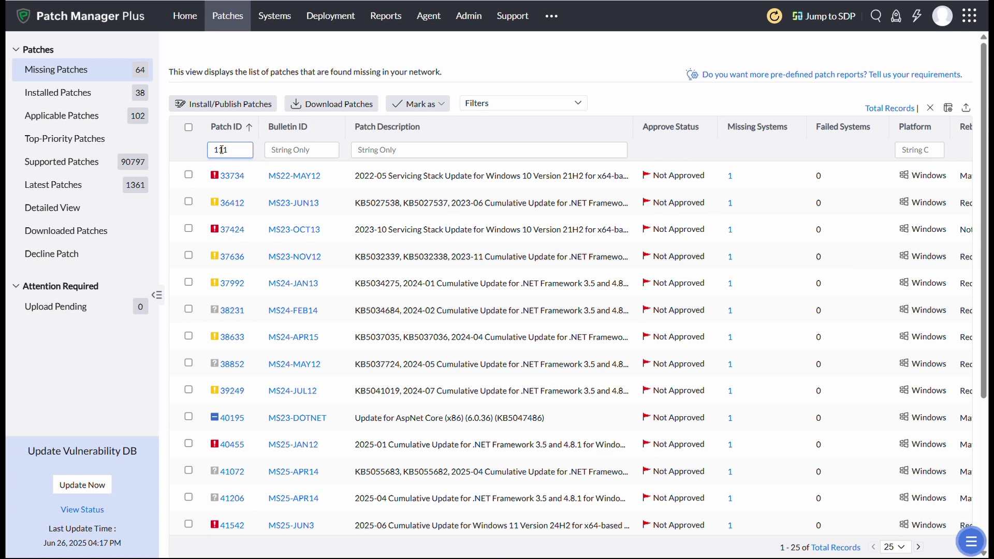
text(896)
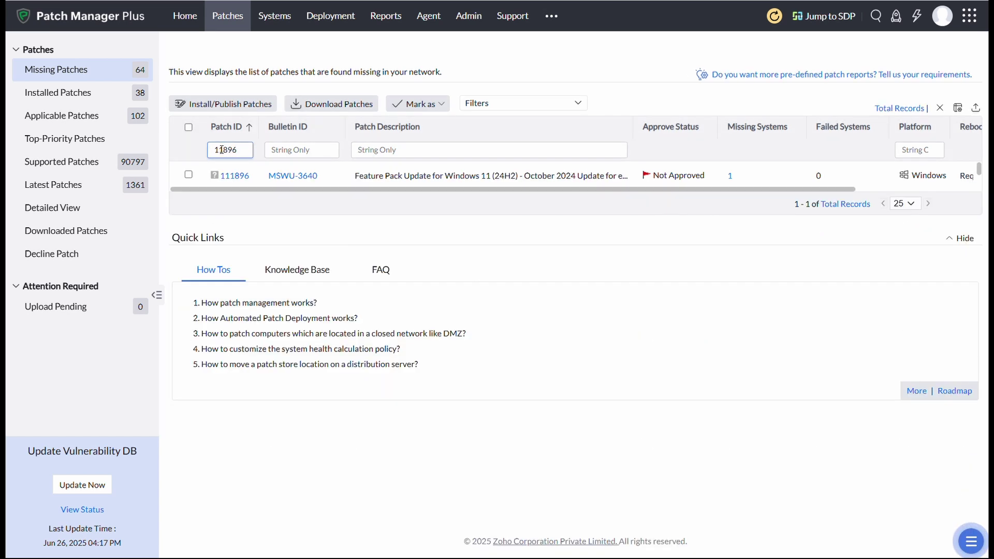
click(188, 175)
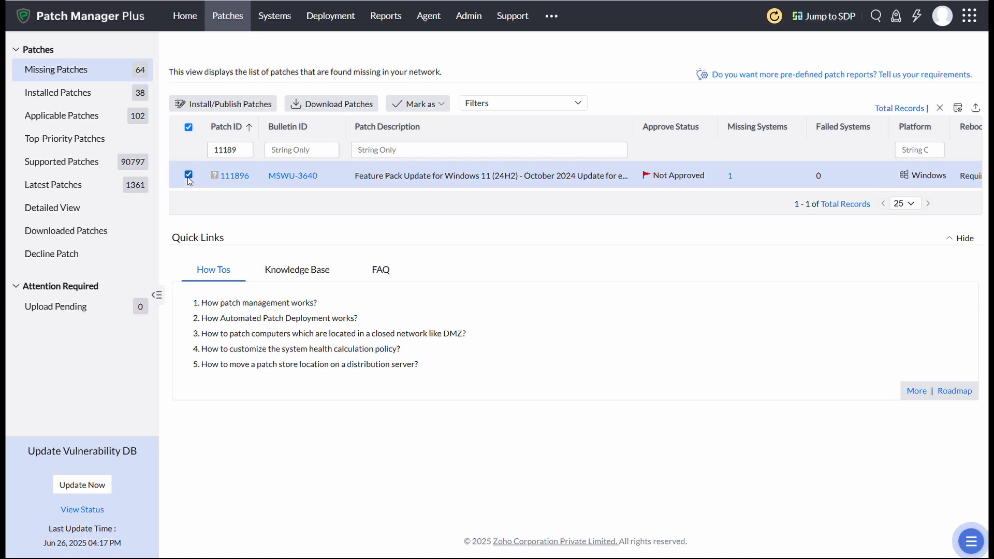
click(330, 15)
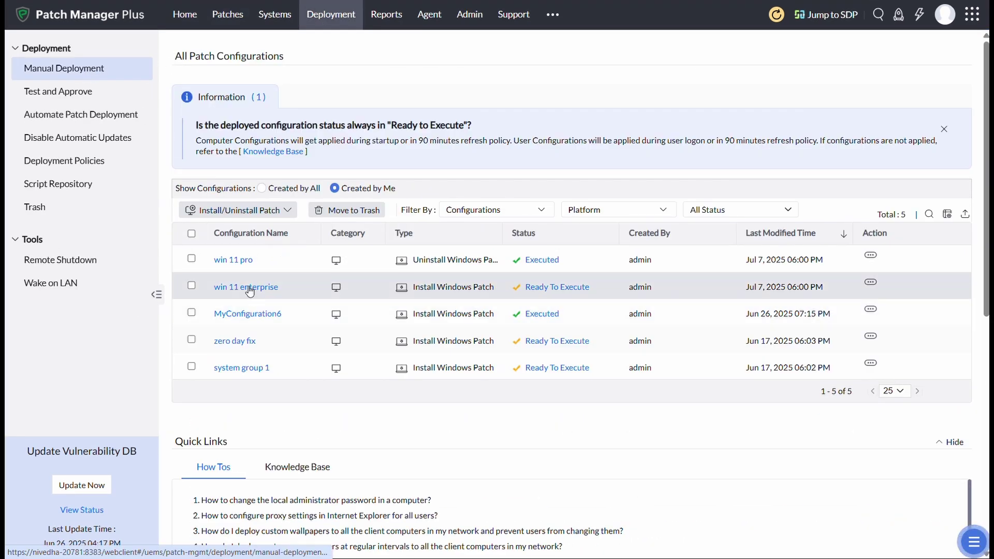
Review win 11 enterprise's Configuration Details and Execution Status, then return to its Summary.
click(248, 287)
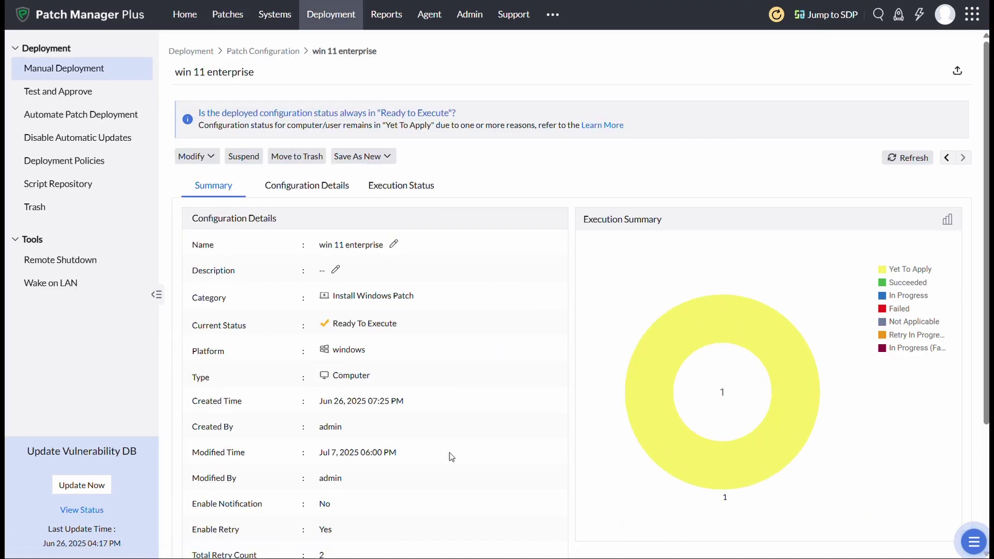
scroll(451, 455, down, 3)
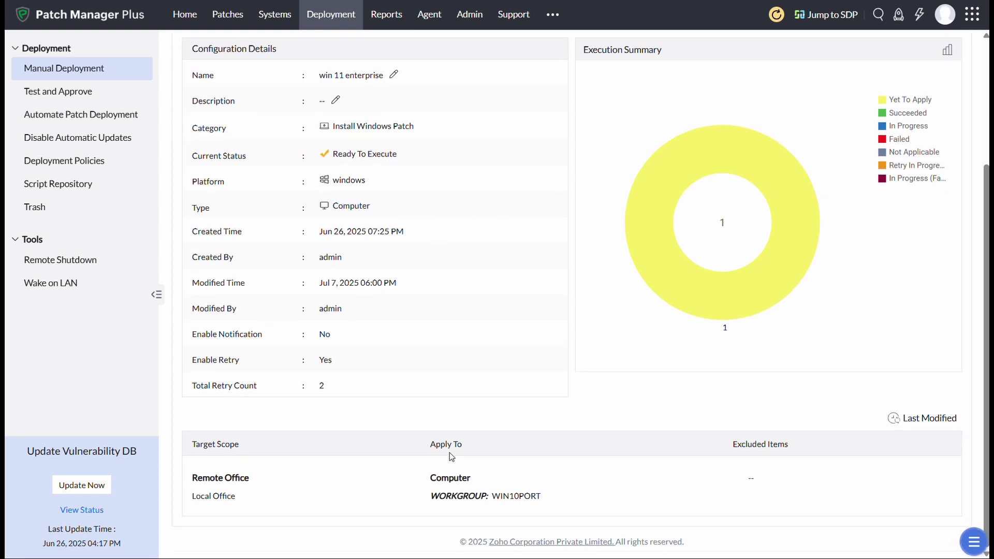
scroll(449, 453, up, 3)
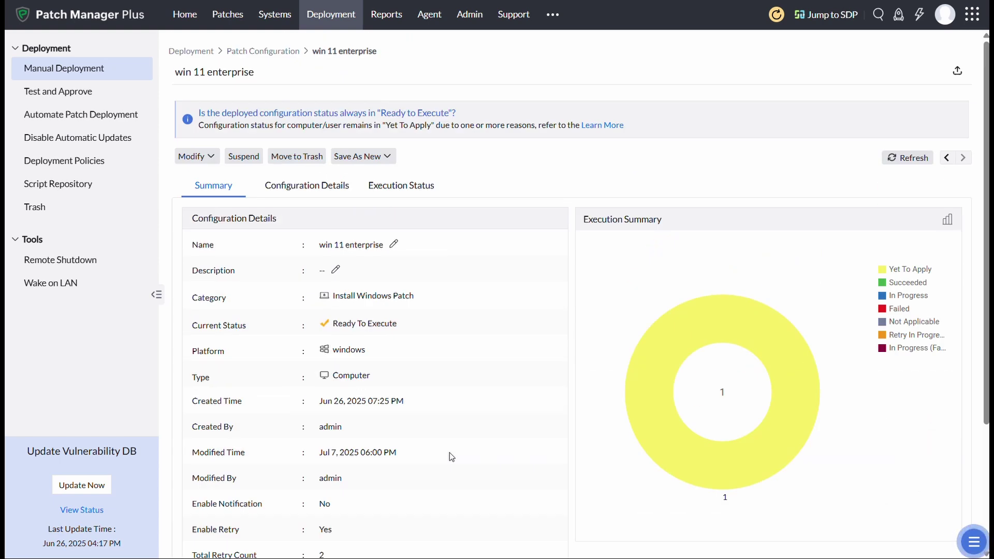
click(314, 187)
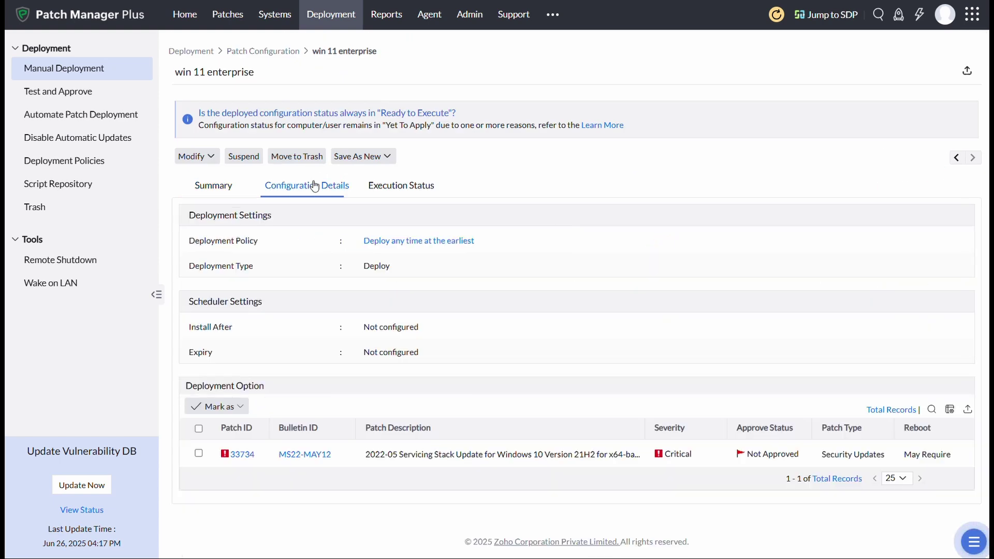
click(408, 187)
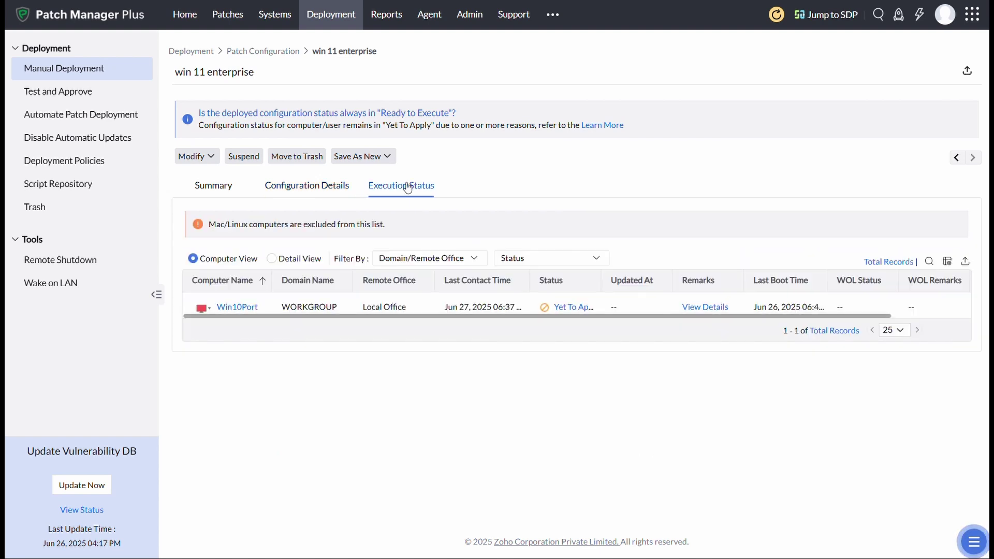
click(216, 187)
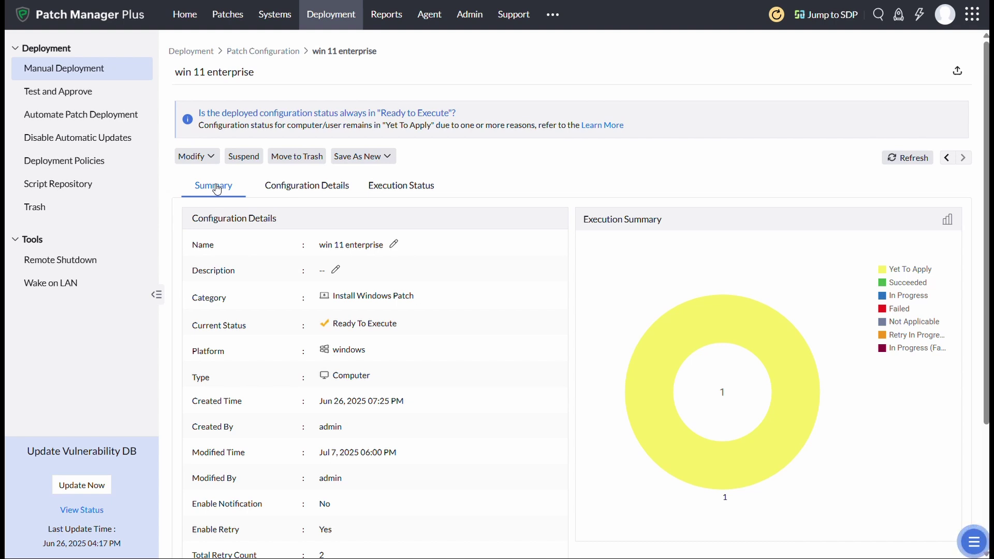
Return to the Home dashboard to see 64 missing patches awaiting approval.
click(179, 18)
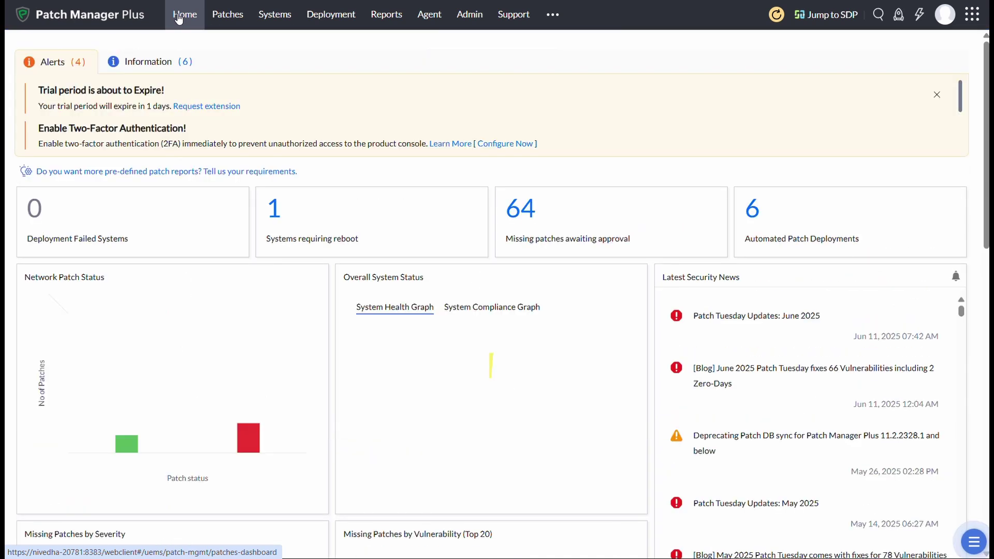